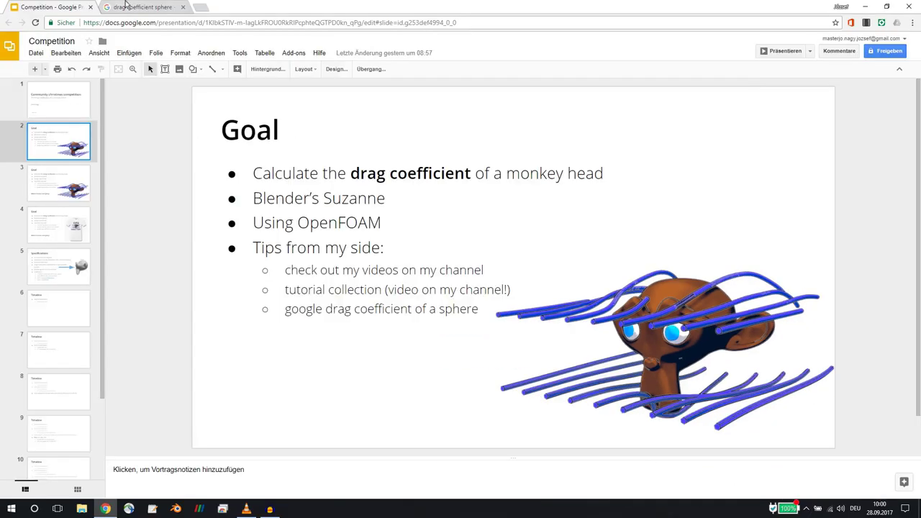
Switch to the Chrome tab with the drag coefficient sphere search results
{"action": "left_click", "coordinate": [125, 7]}
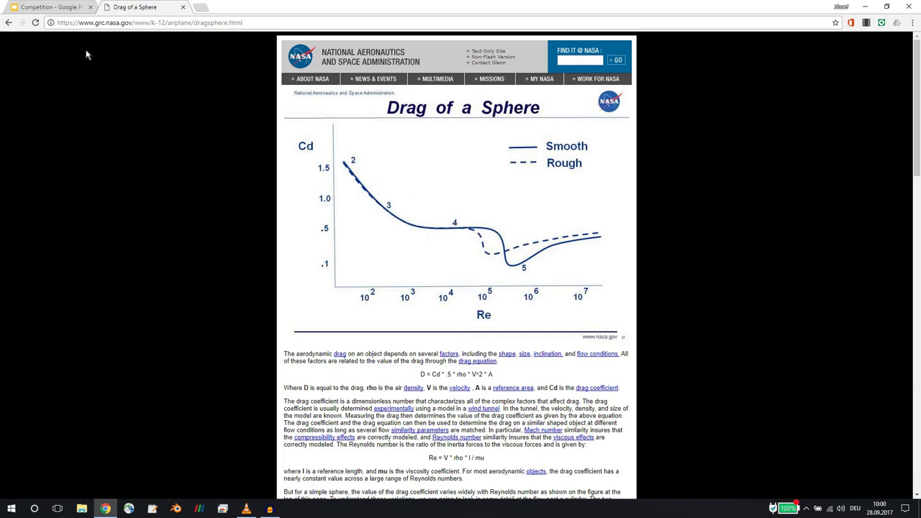
View the Penn State Drag on Spheres PDF, then return to the Competition slide deck
{"action": "left_click", "coordinate": [9, 23]}
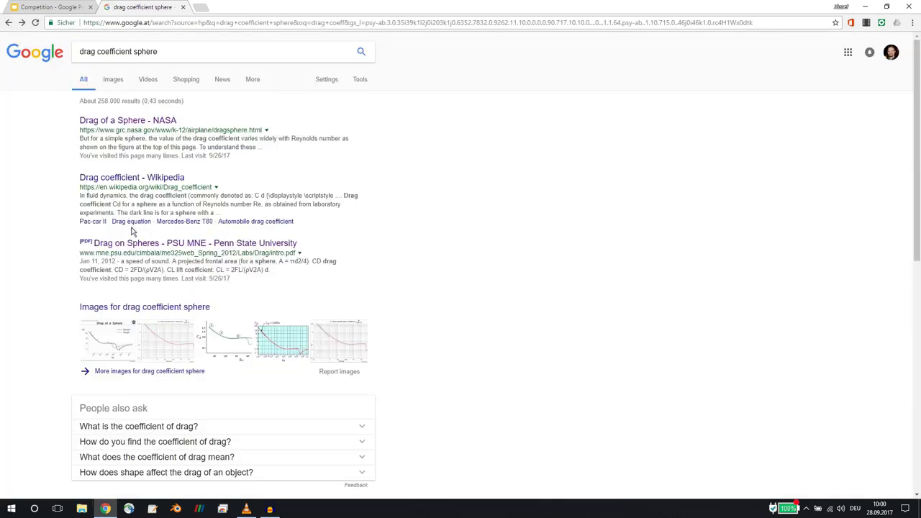
{"action": "left_click", "coordinate": [128, 249]}
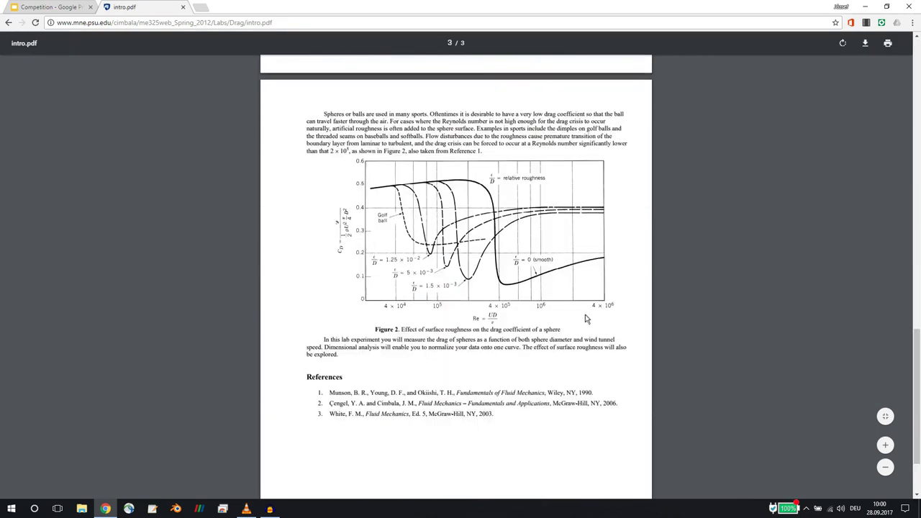
{"action": "scroll", "coordinate": [585, 319], "scroll_direction": "up", "scroll_amount": 4}
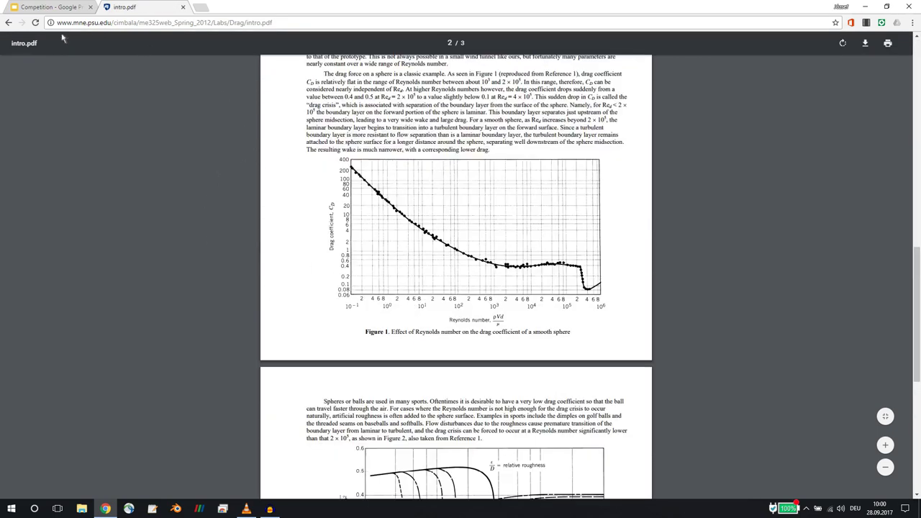
{"action": "left_click", "coordinate": [9, 22]}
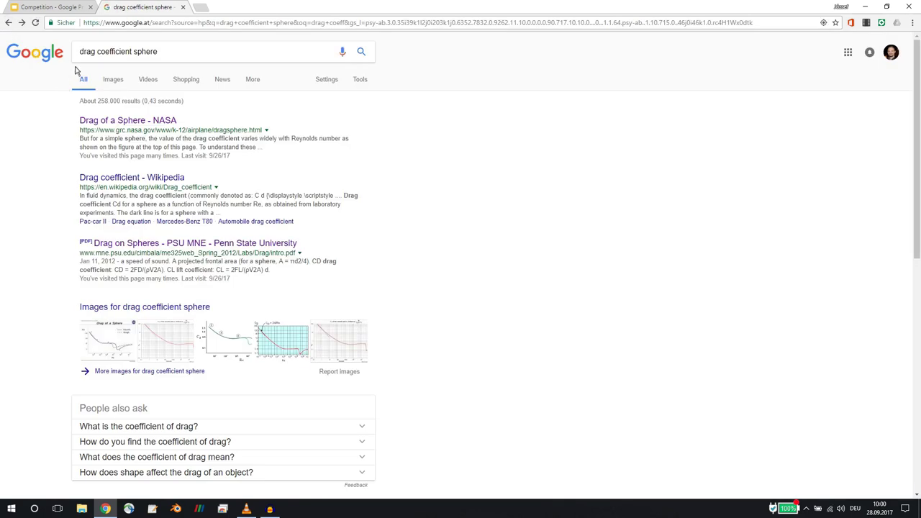
{"action": "left_click", "coordinate": [55, 4]}
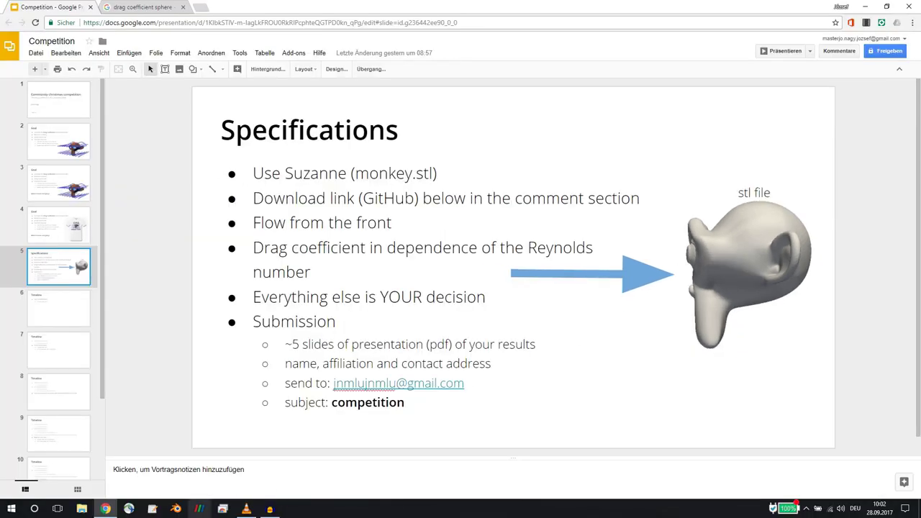
Switch to Blender and delete the default camera via the Outliner
{"action": "left_click", "coordinate": [175, 509]}
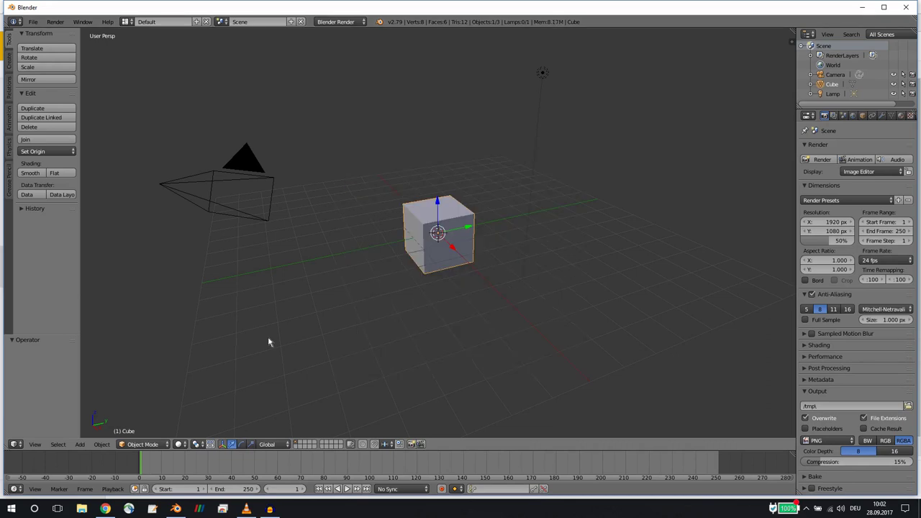
{"action": "left_click", "coordinate": [835, 75]}
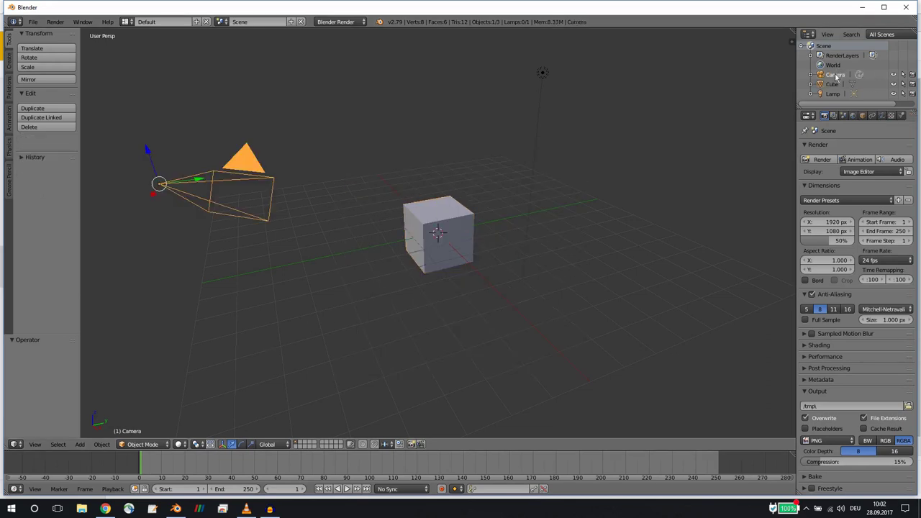
{"action": "right_click", "coordinate": [835, 75]}
{"action": "left_click", "coordinate": [820, 106]}
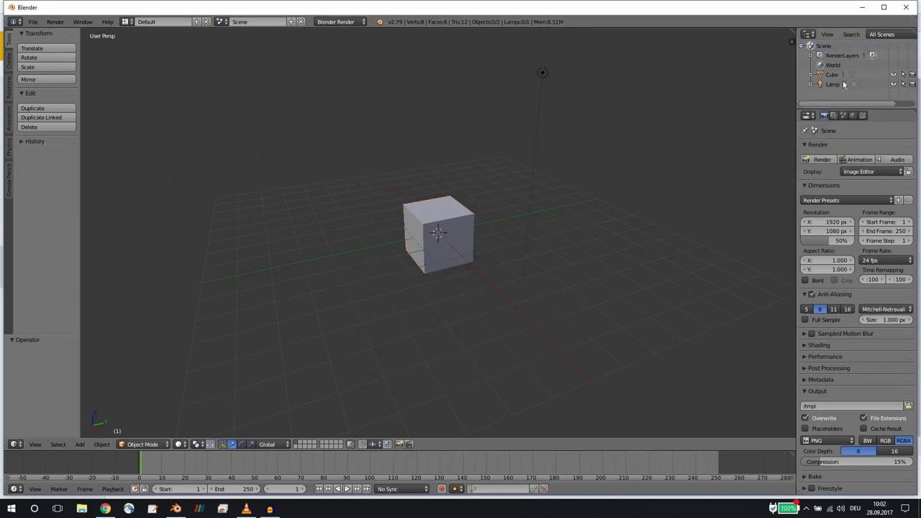
Delete the default cube and lamp, leaving the scene empty
{"action": "left_click", "coordinate": [833, 75]}
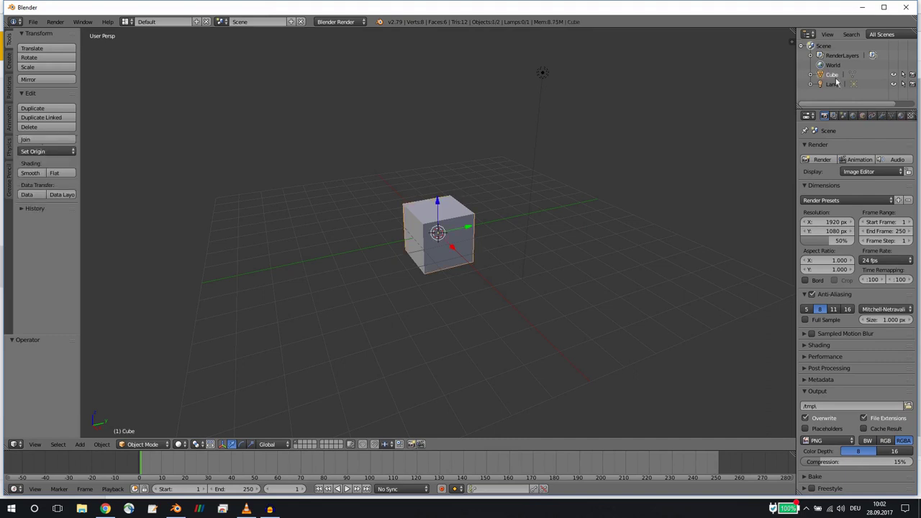
{"action": "right_click", "coordinate": [833, 76]}
{"action": "left_click", "coordinate": [815, 80]}
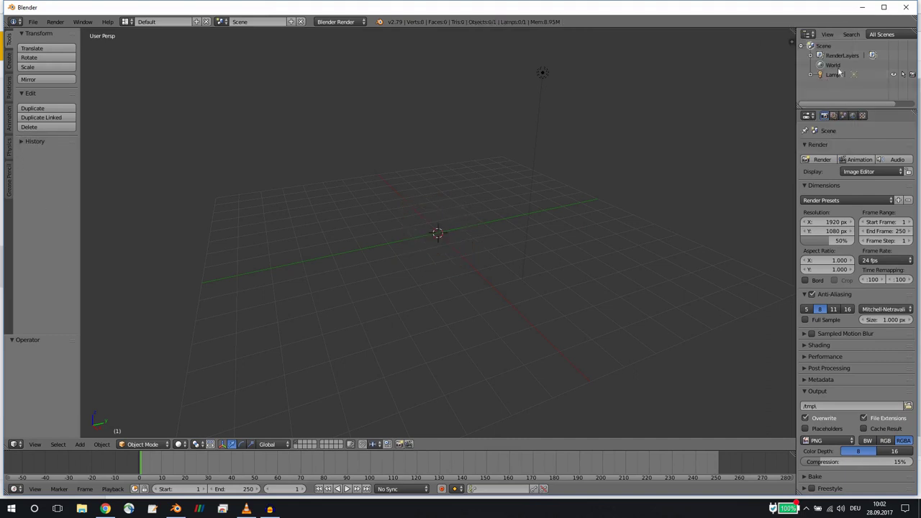
{"action": "left_click", "coordinate": [827, 75]}
{"action": "right_click", "coordinate": [826, 75]}
{"action": "left_click", "coordinate": [824, 74]}
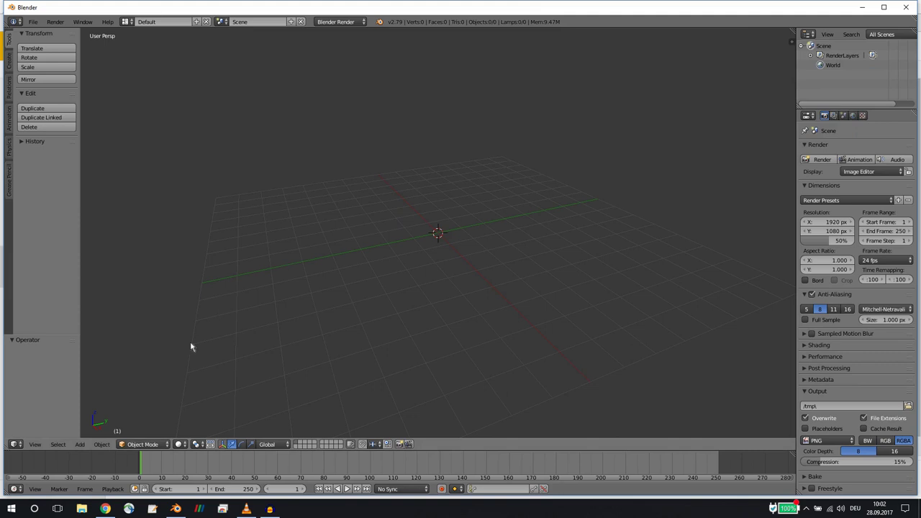
{"action": "left_click", "coordinate": [79, 444]}
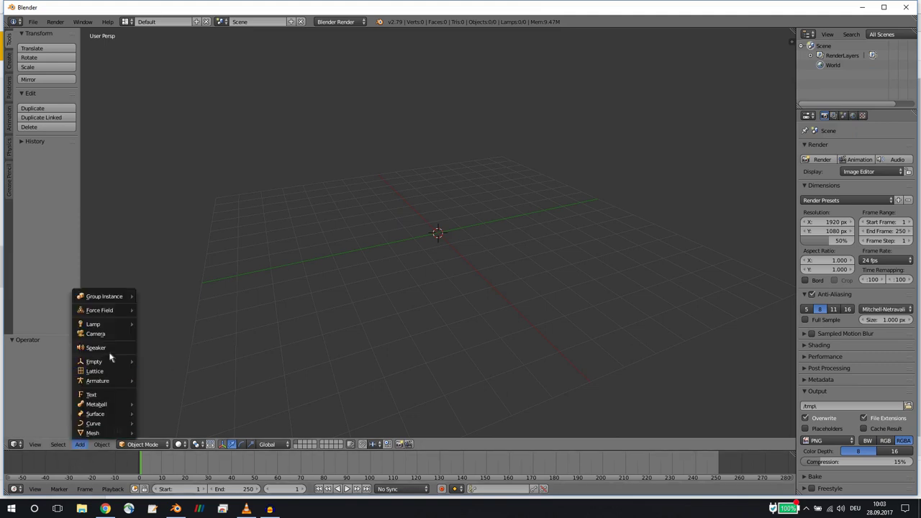
{"action": "mouse_move", "coordinate": [111, 434]}
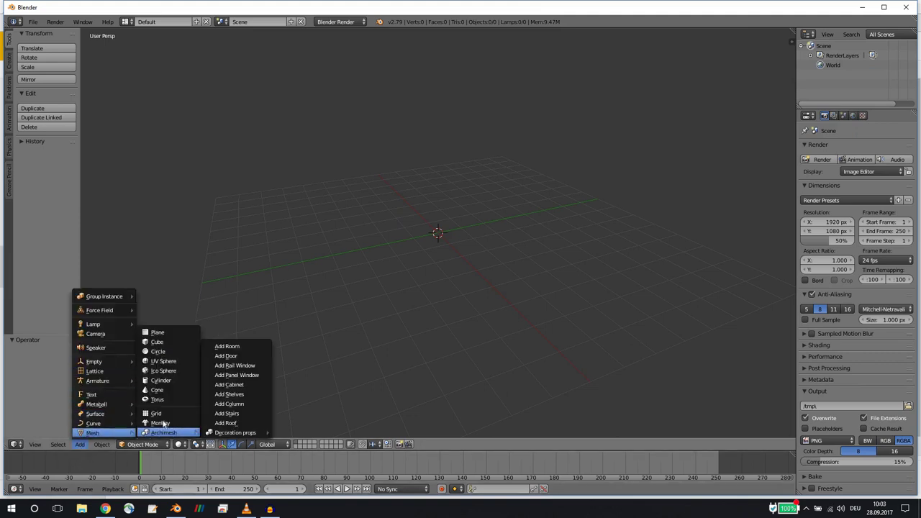
Add a Suzanne monkey head and orbit the view so it faces the viewer
{"action": "left_click", "coordinate": [160, 423]}
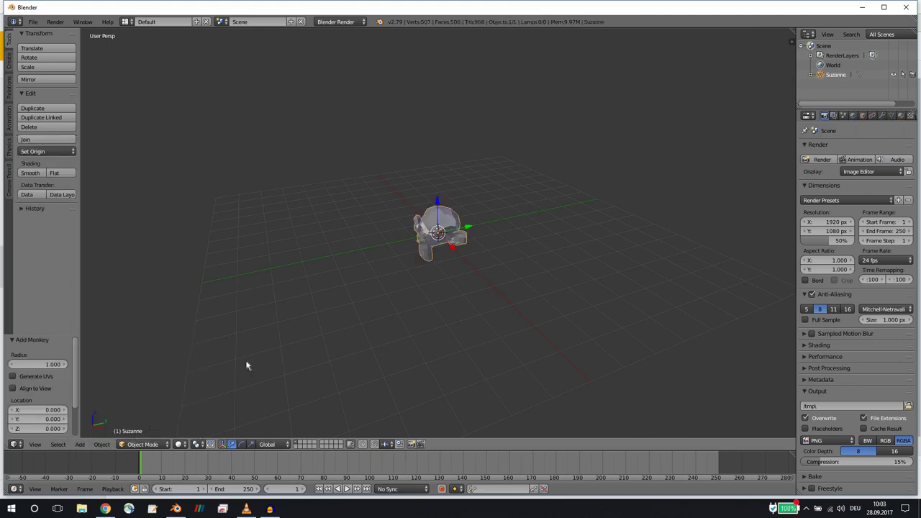
{"action": "scroll", "coordinate": [463, 206], "scroll_direction": "up", "scroll_amount": 4}
{"action": "left_click_drag", "start_coordinate": [437, 230], "coordinate": [668, 167]}
Add a Subdivision Surface modifier with view level 3 to Suzanne and apply it
{"action": "left_click", "coordinate": [883, 117]}
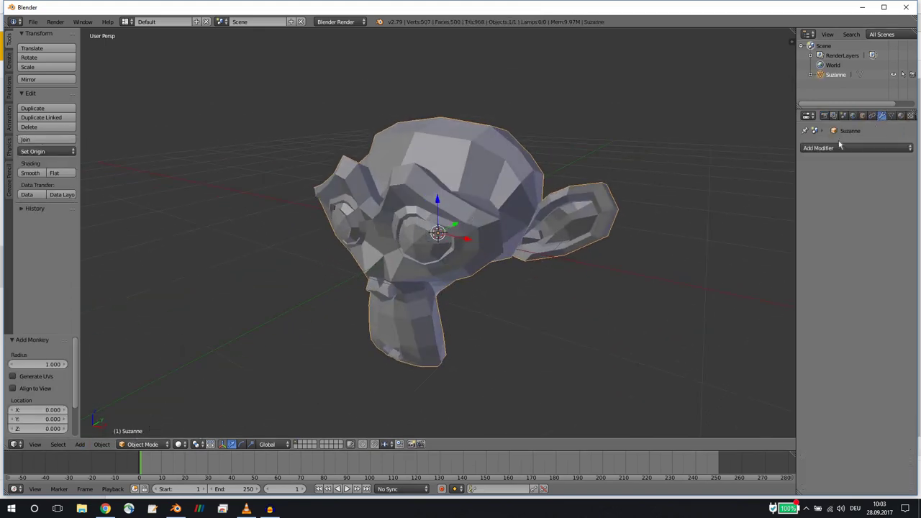
{"action": "left_click", "coordinate": [829, 149]}
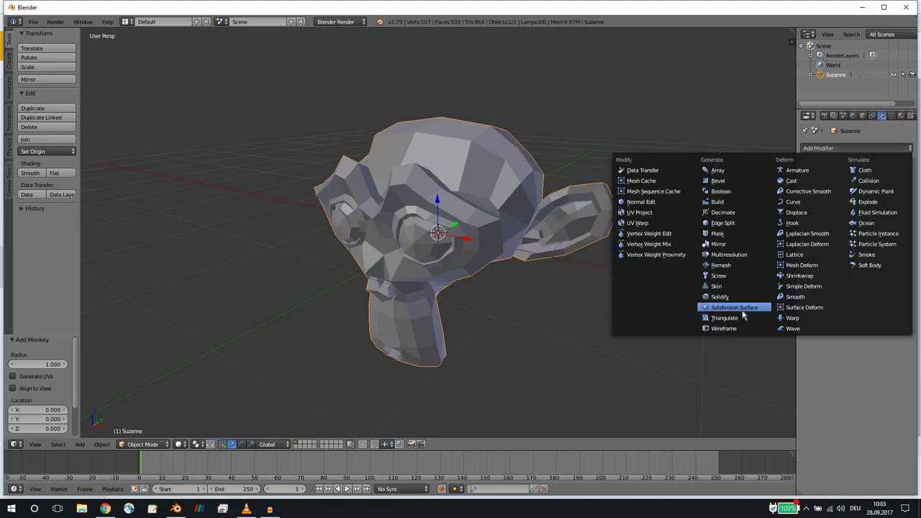
{"action": "left_click", "coordinate": [742, 310]}
{"action": "left_click", "coordinate": [853, 211]}
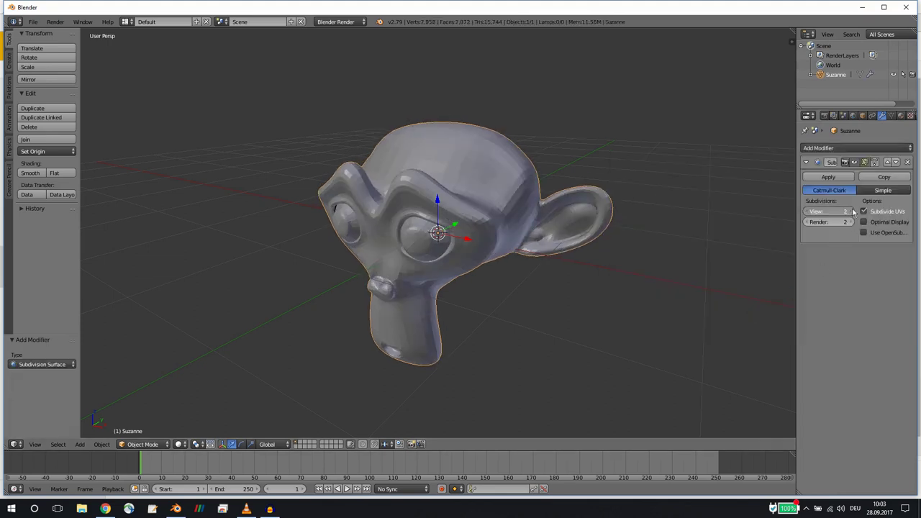
{"action": "left_click", "coordinate": [854, 210]}
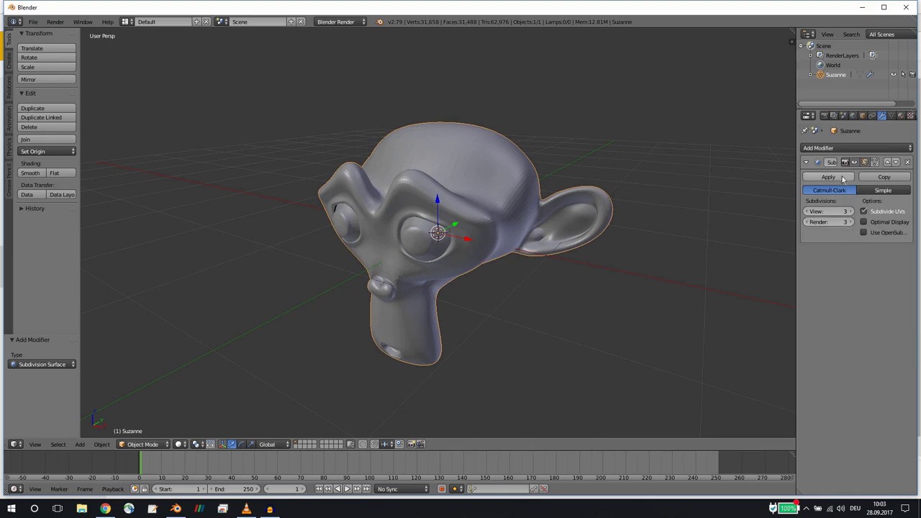
{"action": "left_click", "coordinate": [843, 177]}
{"action": "left_click_drag", "start_coordinate": [530, 212], "coordinate": [499, 188]}
{"action": "scroll", "coordinate": [498, 188], "scroll_direction": "up", "scroll_amount": 3}
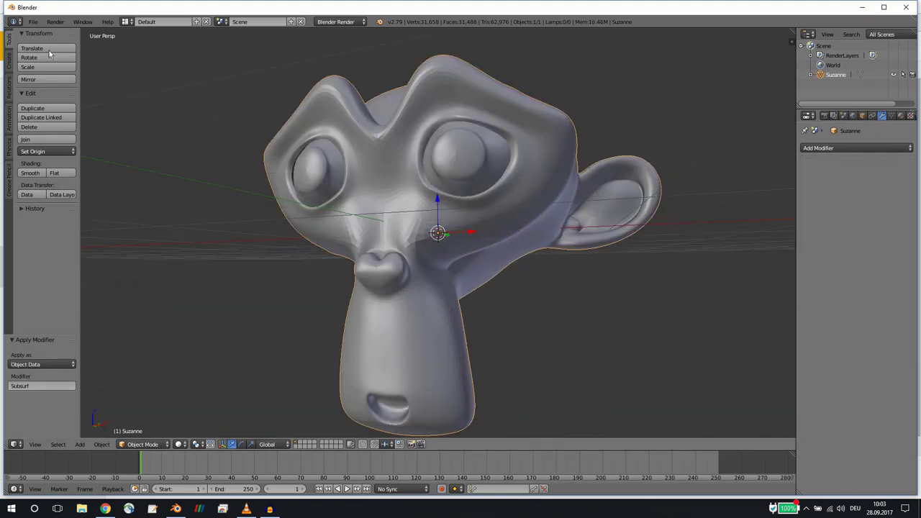
{"action": "left_click", "coordinate": [32, 22]}
{"action": "mouse_move", "coordinate": [63, 214]}
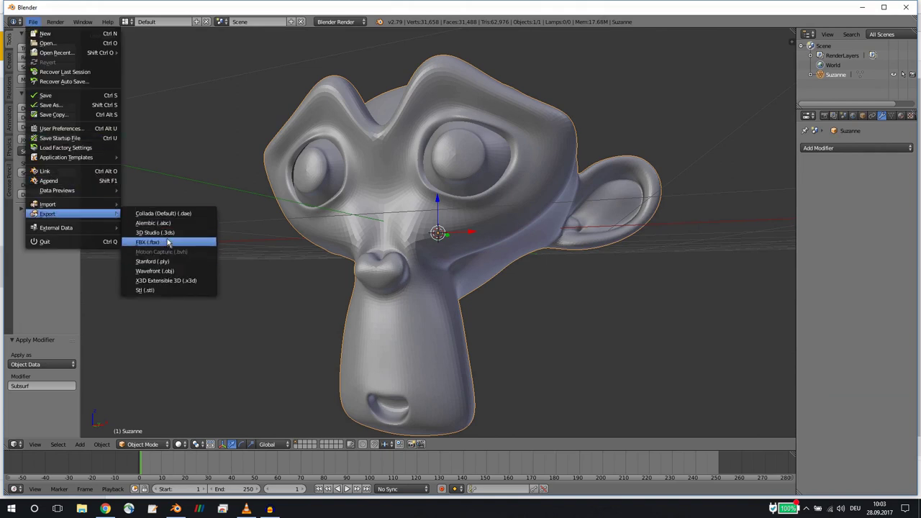
{"action": "left_click", "coordinate": [147, 291]}
{"action": "left_click", "coordinate": [24, 404]}
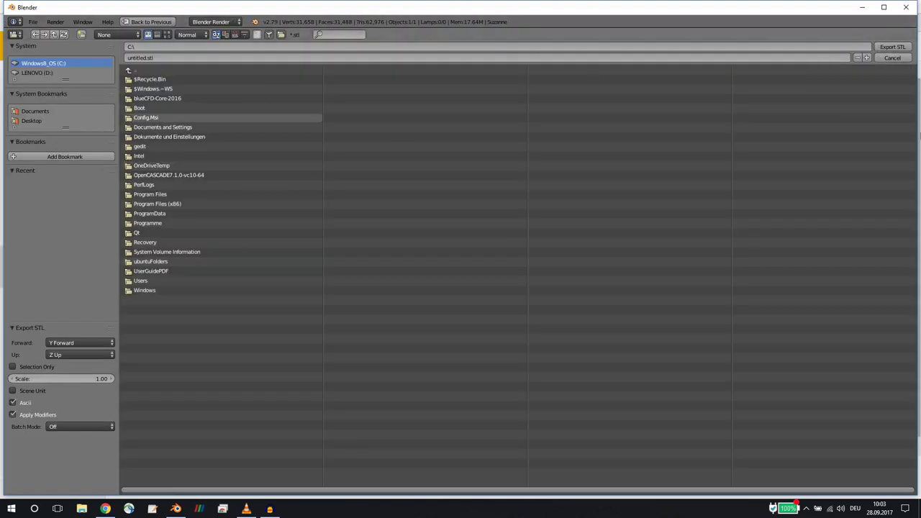
{"action": "left_click", "coordinate": [892, 58]}
{"action": "left_click_drag", "start_coordinate": [587, 157], "coordinate": [334, 174]}
{"action": "scroll", "coordinate": [334, 175], "scroll_direction": "up", "scroll_amount": 5}
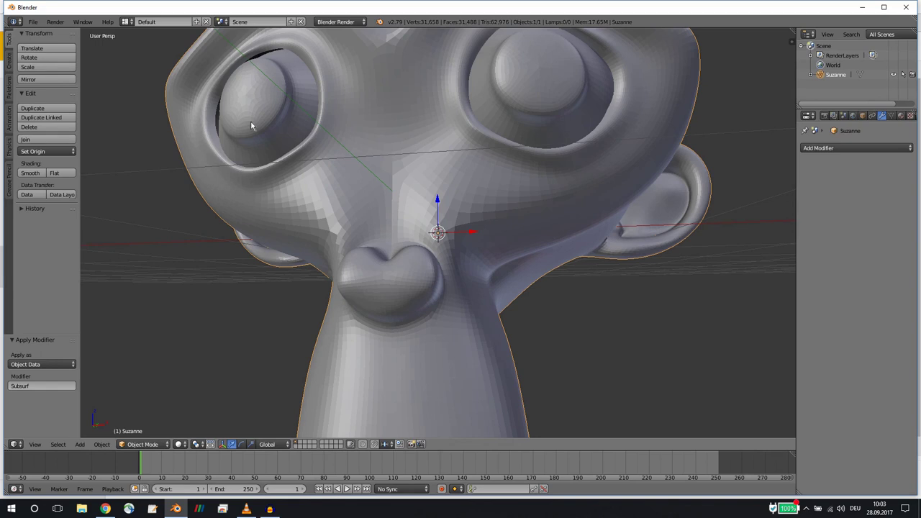
{"action": "scroll", "coordinate": [301, 173], "scroll_direction": "down", "scroll_amount": 6}
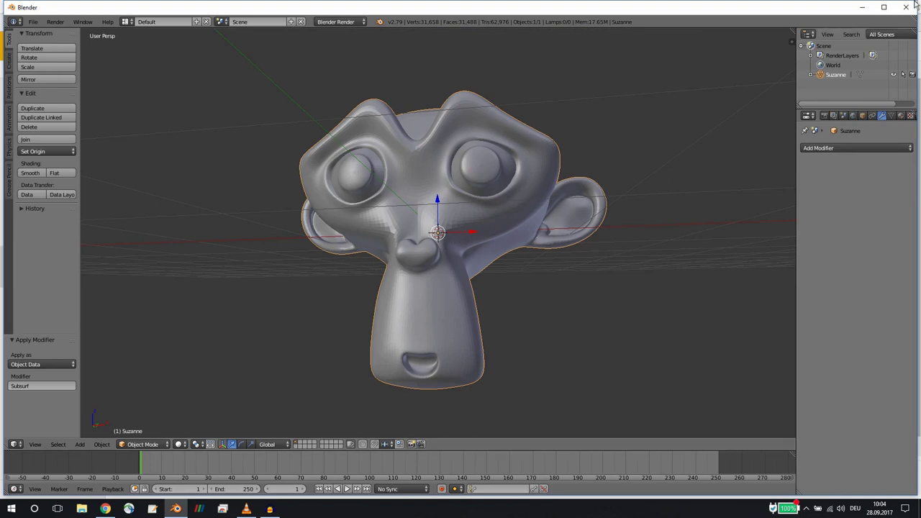
Return to the Competition deck in Chrome and present it full screen
{"action": "left_click", "coordinate": [105, 509]}
{"action": "left_click", "coordinate": [779, 52]}
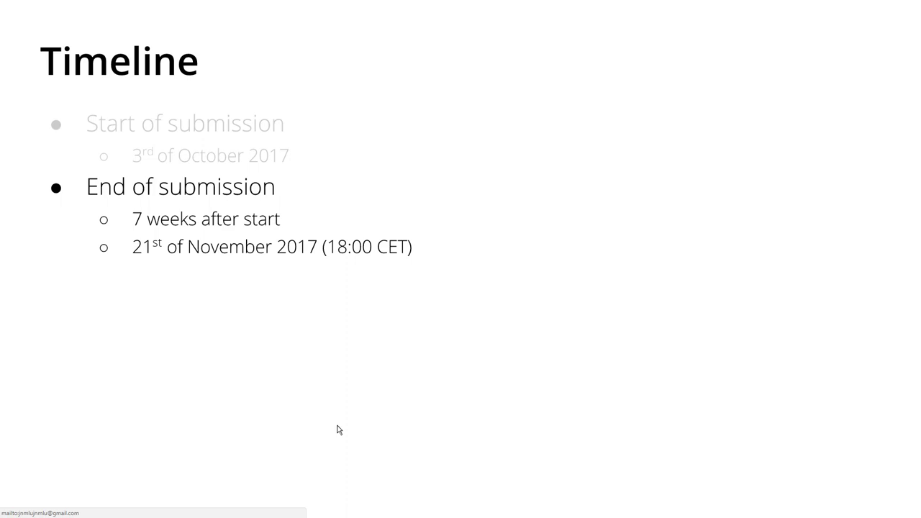
Reveal the Timeline bullet about the YouTube video of the best submissions
{"action": "key", "text": "Right"}
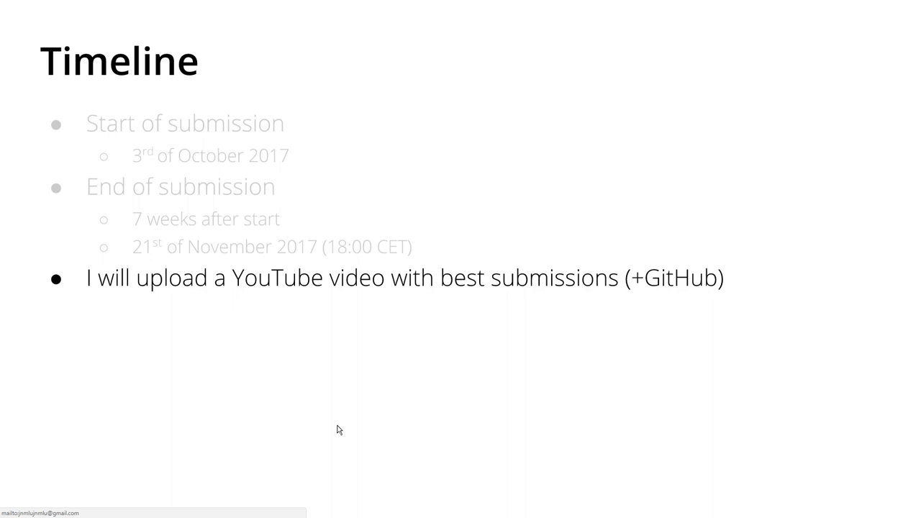
Reveal the 19th December voting deadline and the pre-Christmas winner announcement bullets
{"action": "key", "text": "Right"}
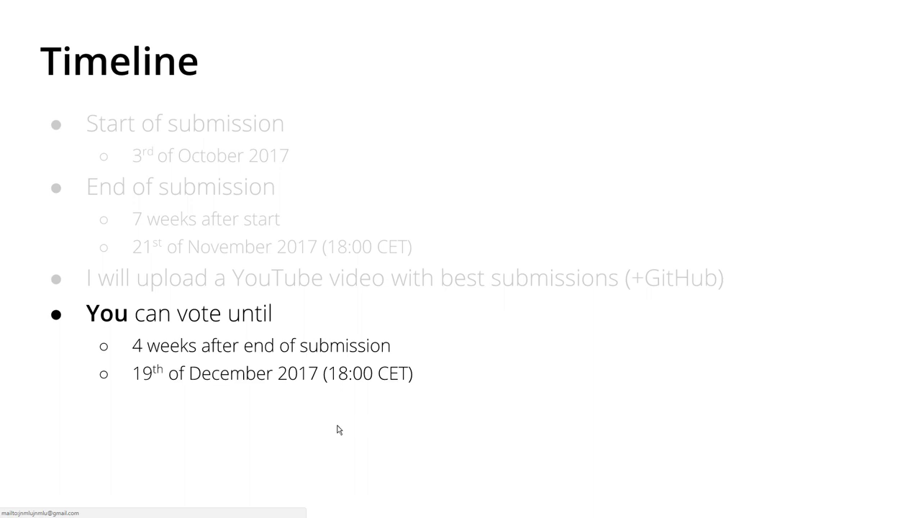
{"action": "key", "text": "Right"}
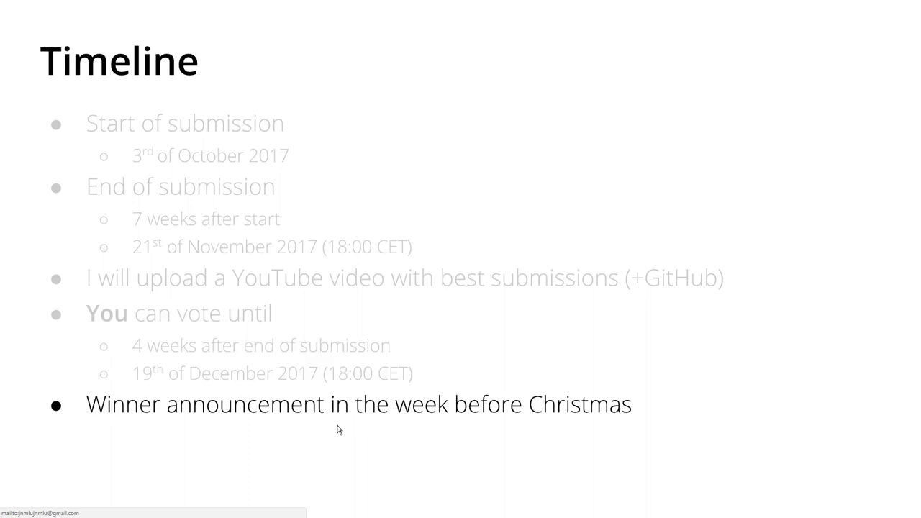